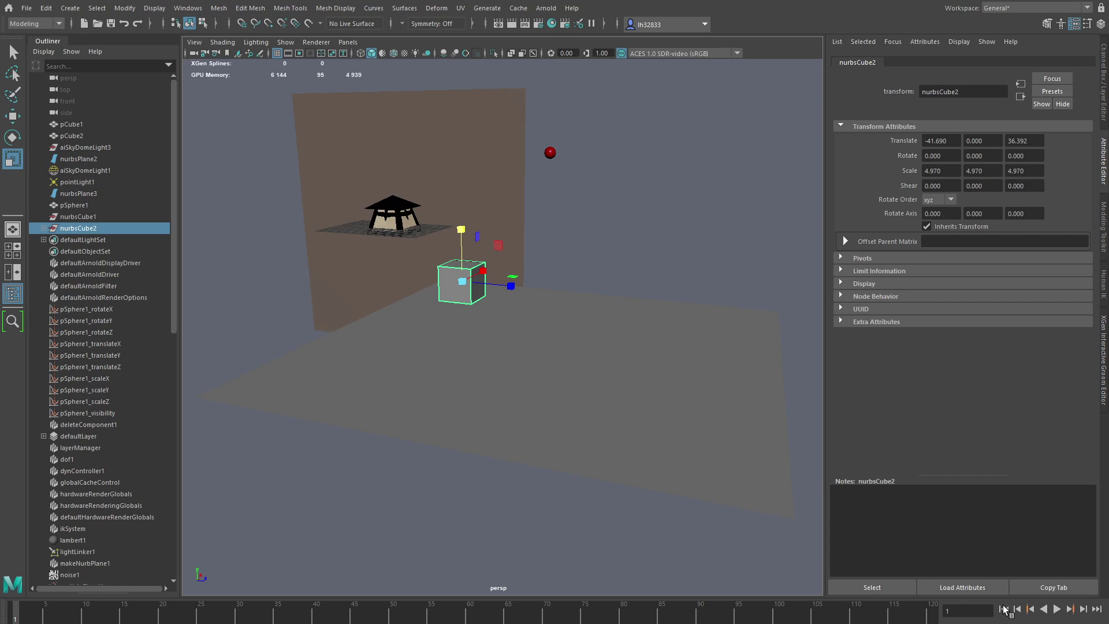
Step: Play the scene's existing animation of the red sphere and stop the playback
click(1057, 610)
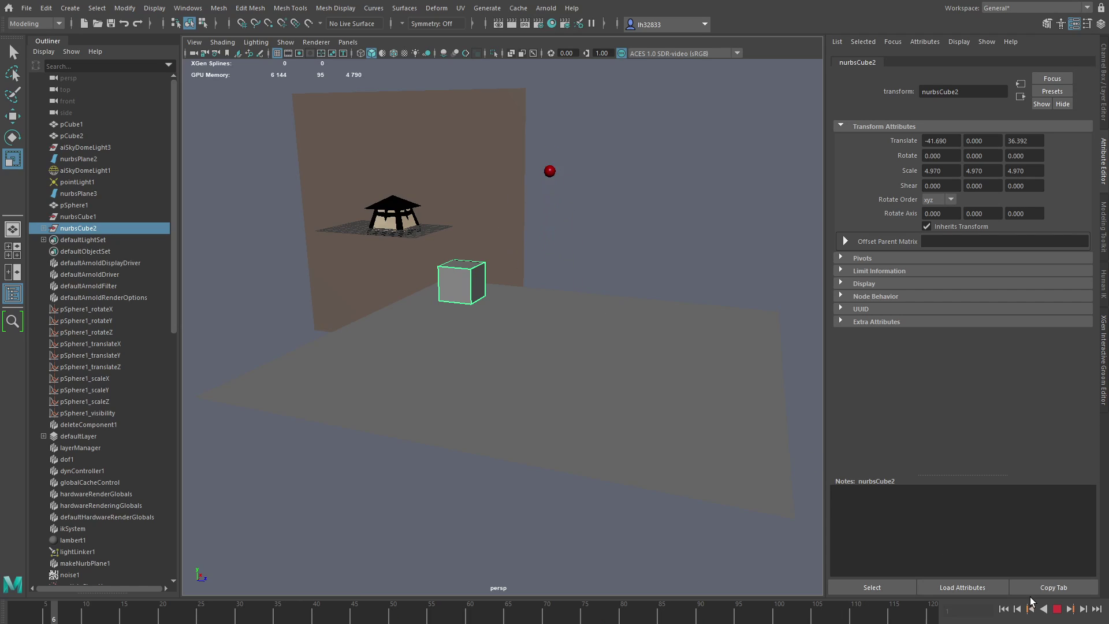
click(1056, 608)
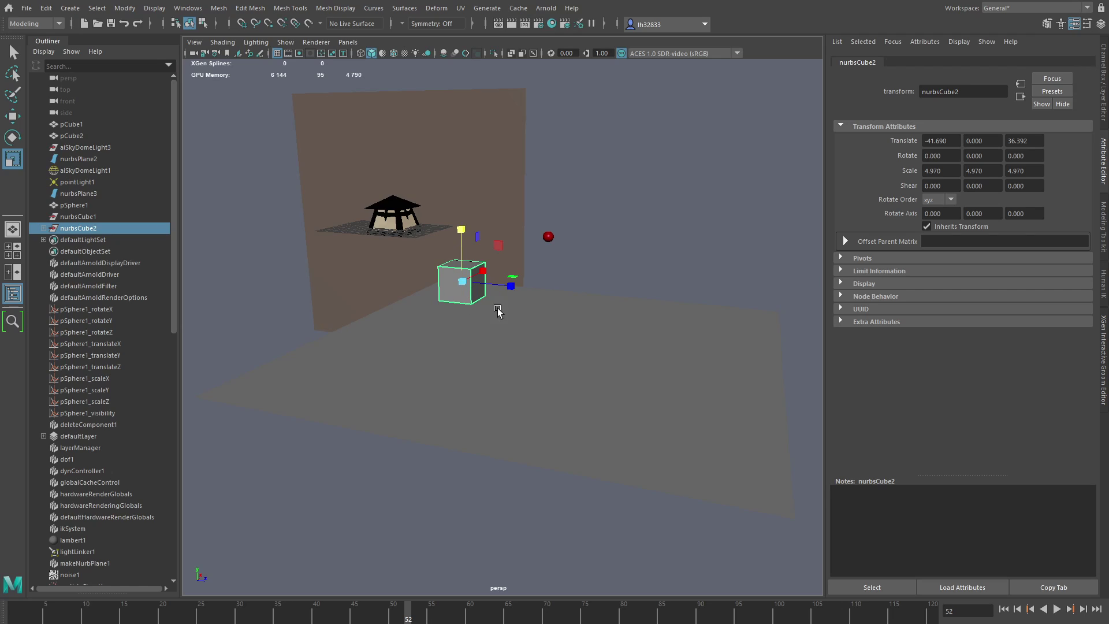
Step: Set a keyframe on the translate, rotate and scale values of the selected NURBS cube at frame 1
scroll(463, 257, up, 2)
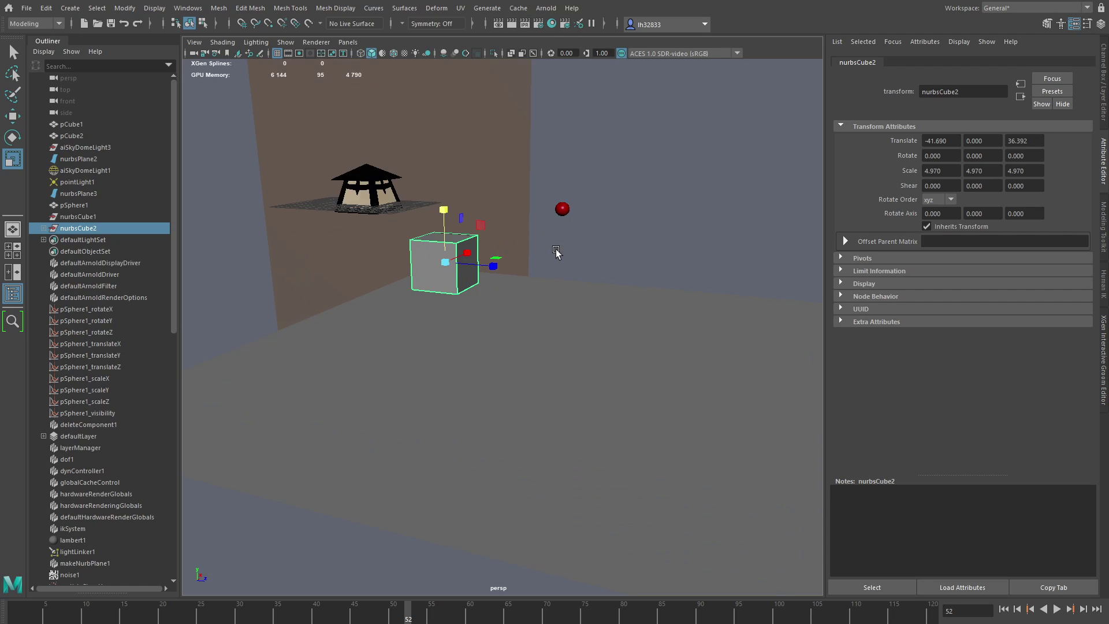
mouse_move(559, 252)
middle_down()
mouse_move(589, 292)
mouse_move(575, 266)
middle_up()
key(ctrl+z)
click(12, 116)
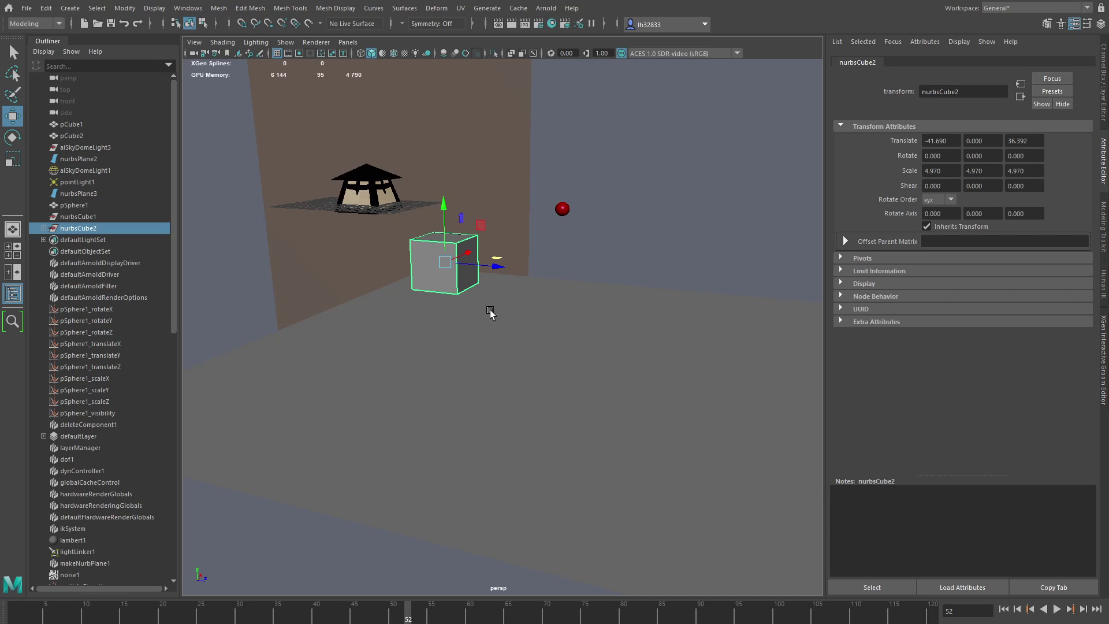
alt+drag(503, 327, 577, 324)
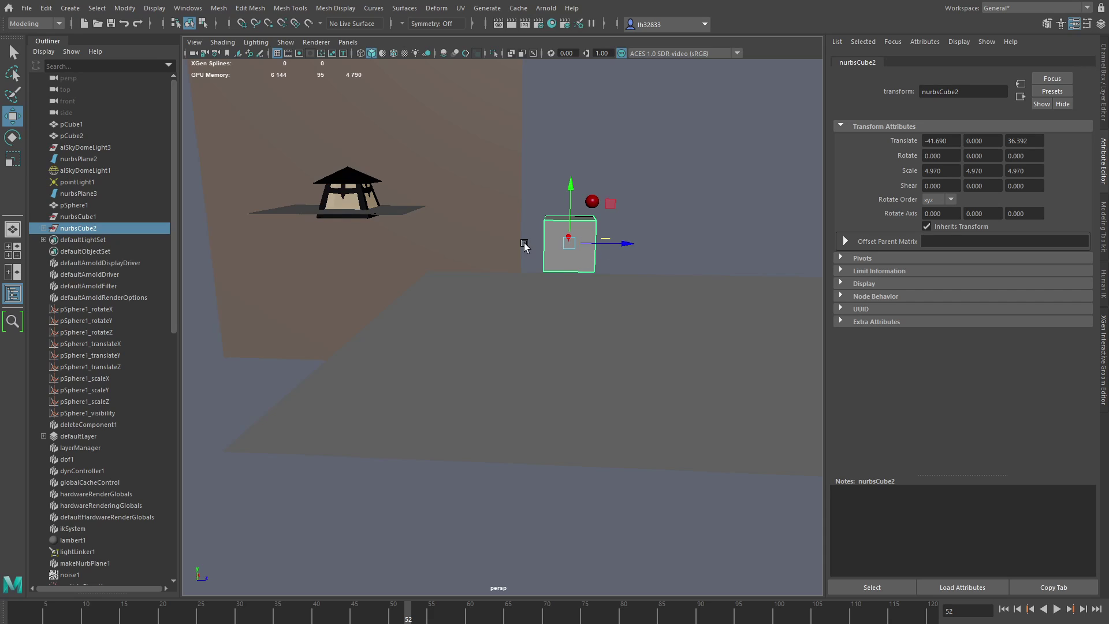
alt+drag(739, 259, 642, 262)
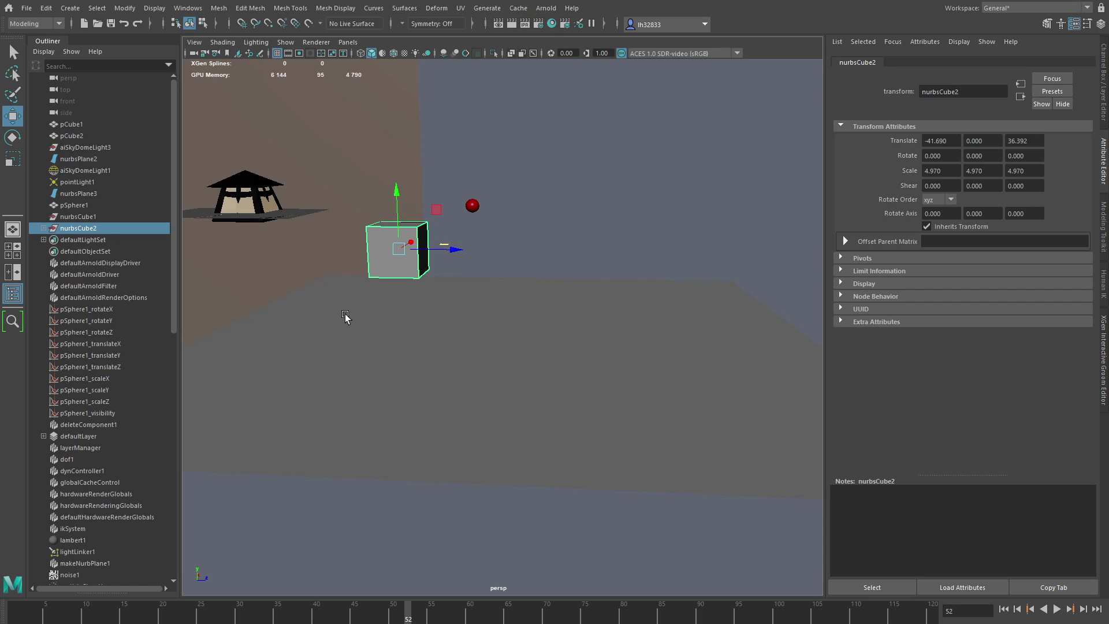
key(s)
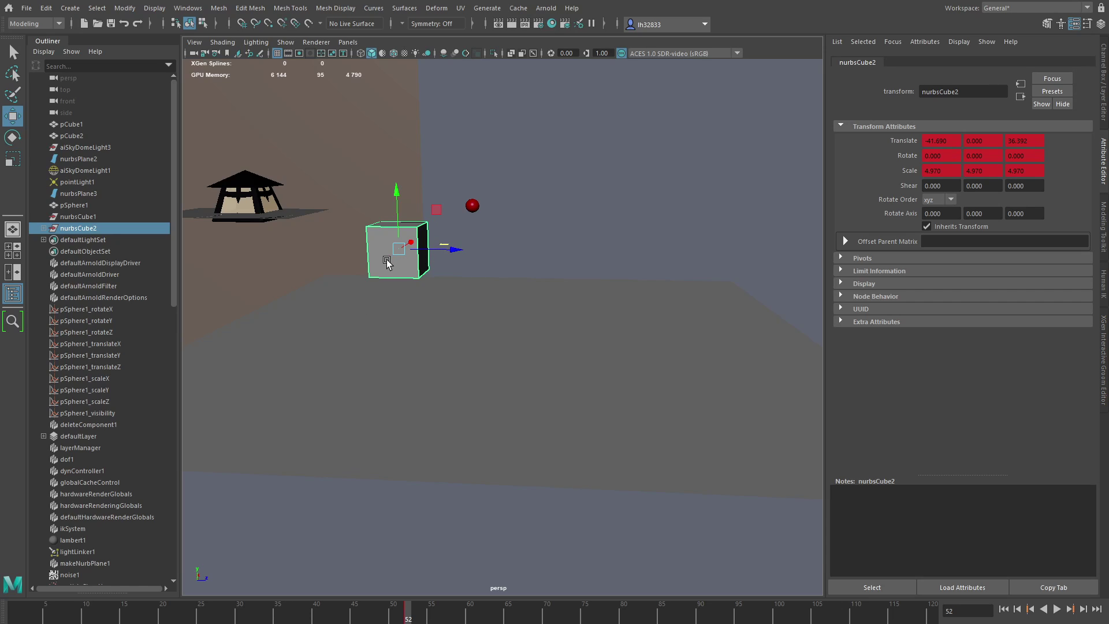
key(ctrl+z)
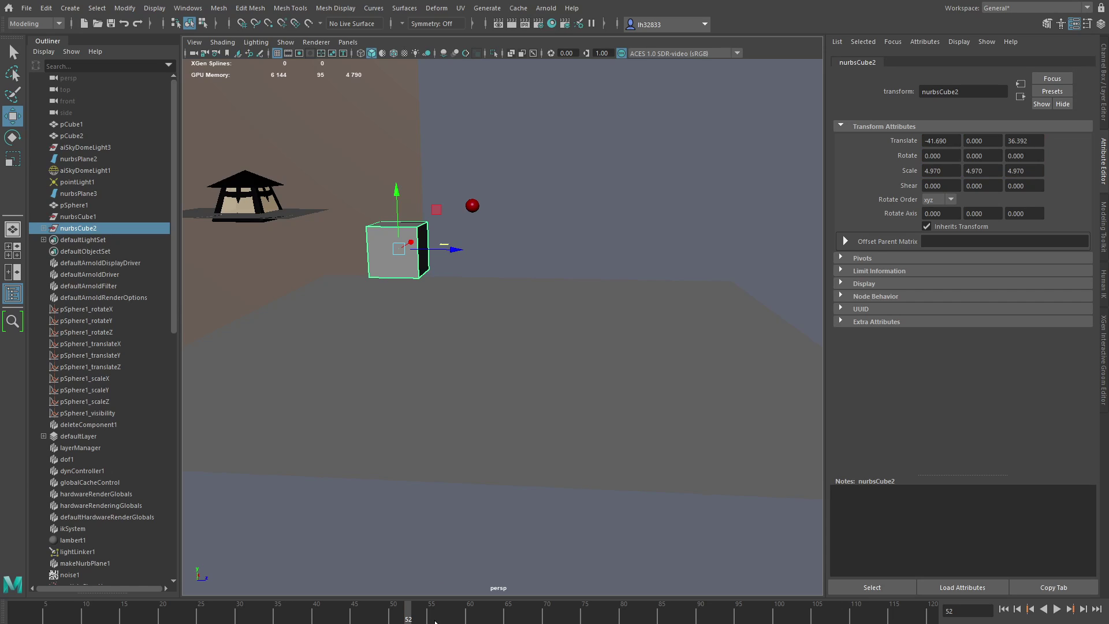
drag(156, 605, 14, 613)
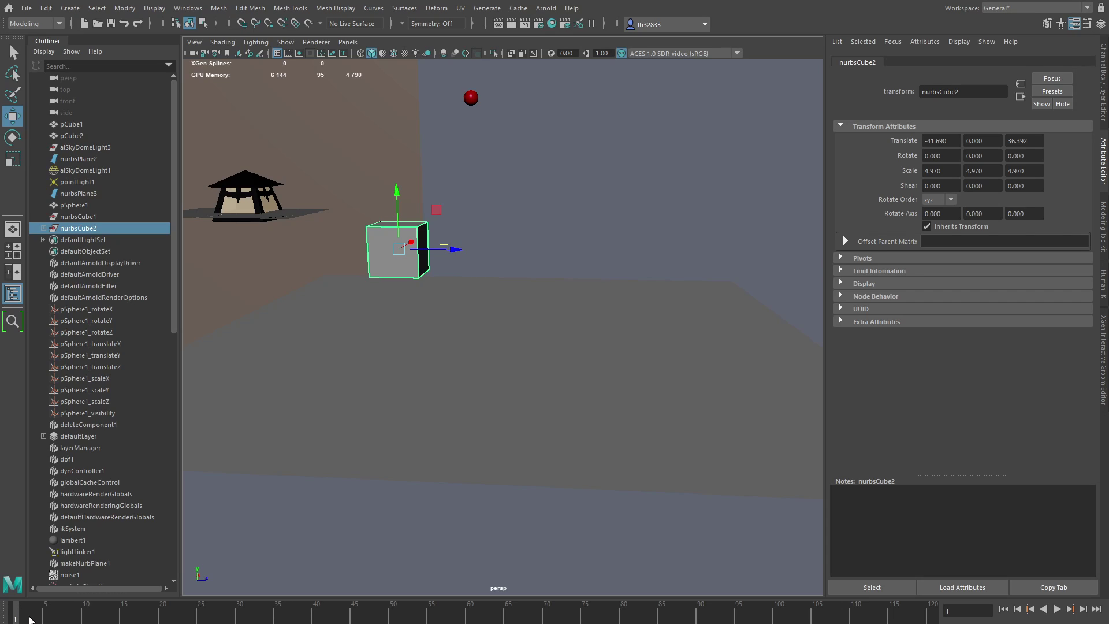
key(s)
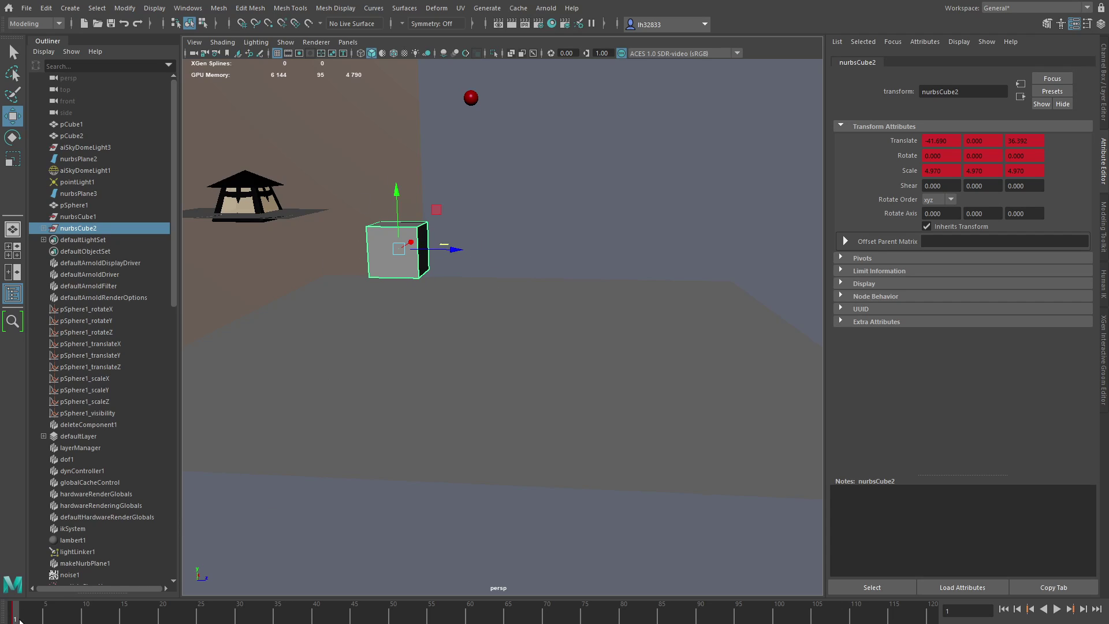
Step: At frame 50, move the cube along Z to about 63.69 and set a keyframe on its transforms
key(alt+v)
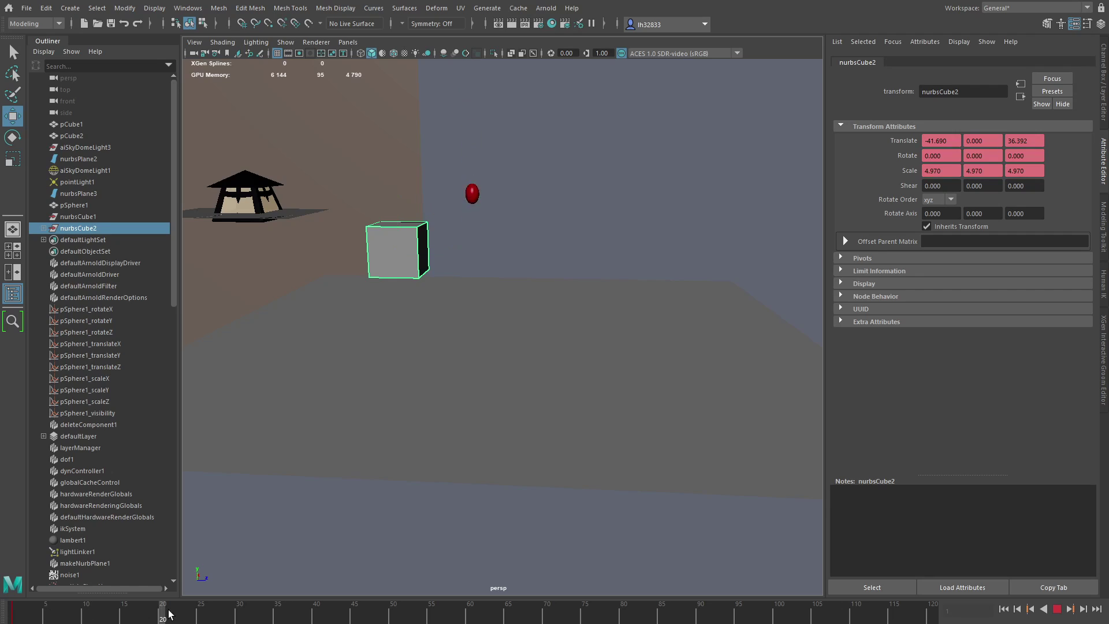
click(393, 614)
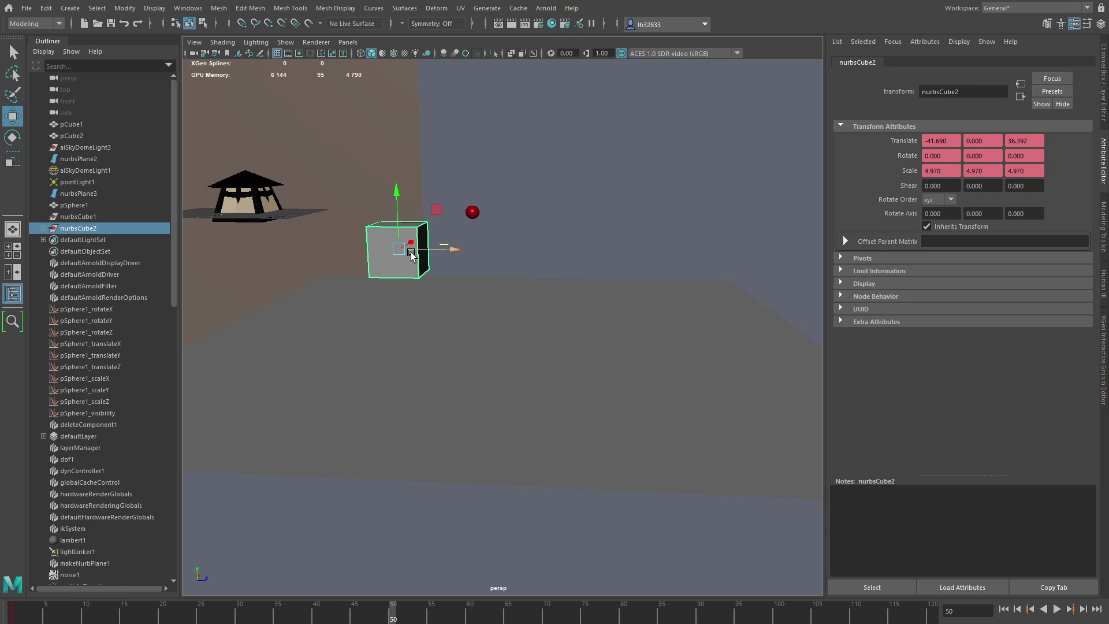
drag(454, 251, 735, 264)
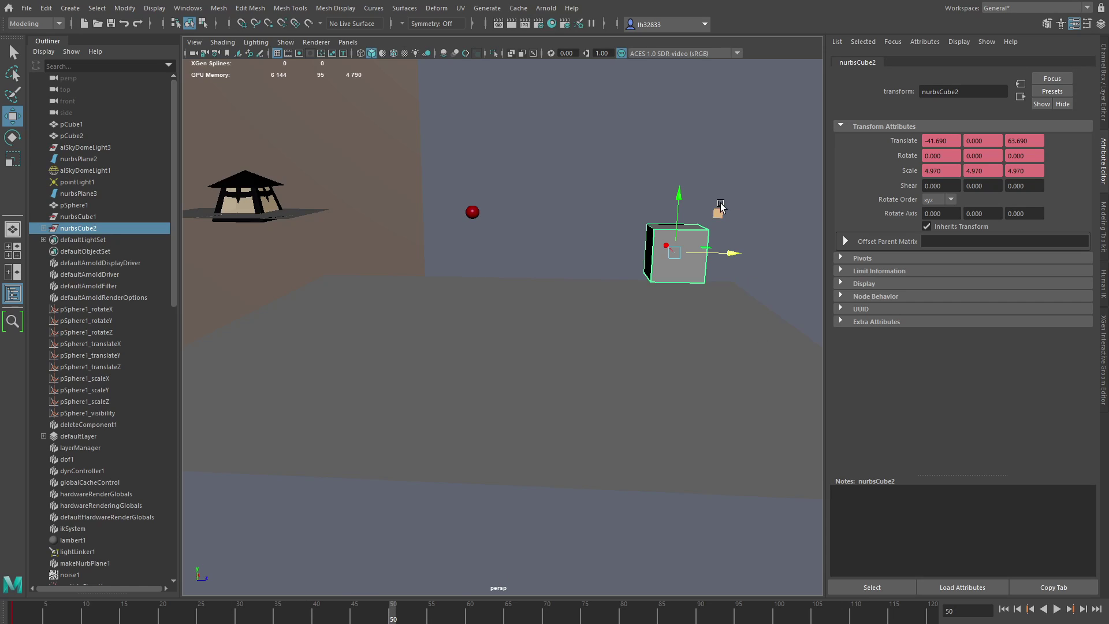
key(s)
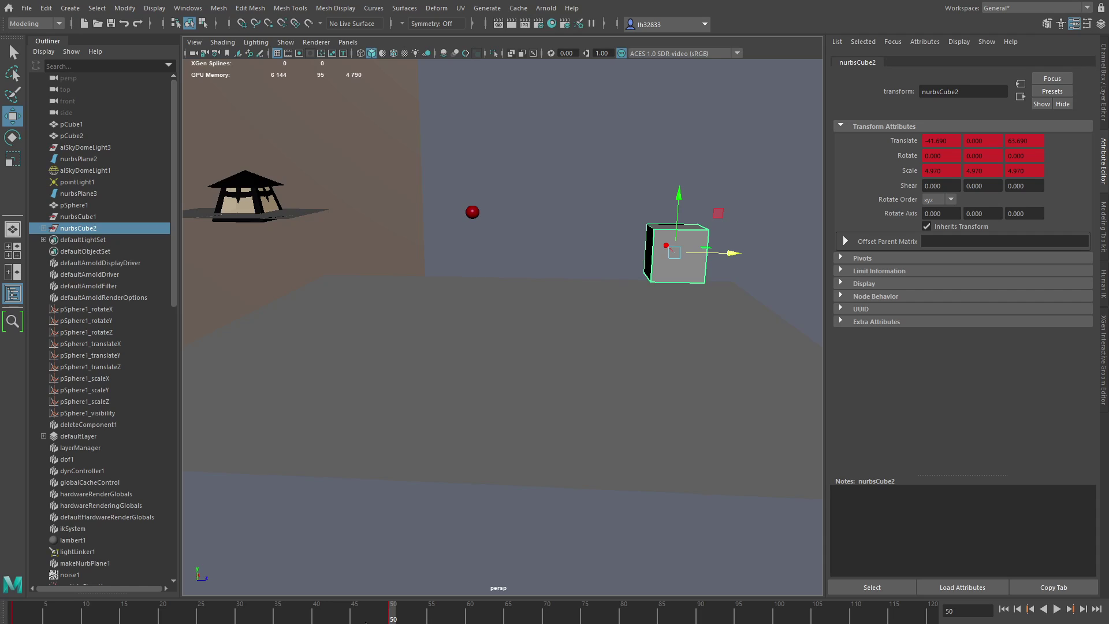
Step: Play the cube's movement between its keyframes from frame 1, then return the timeline to the start
drag(366, 622, 12, 617)
click(1059, 610)
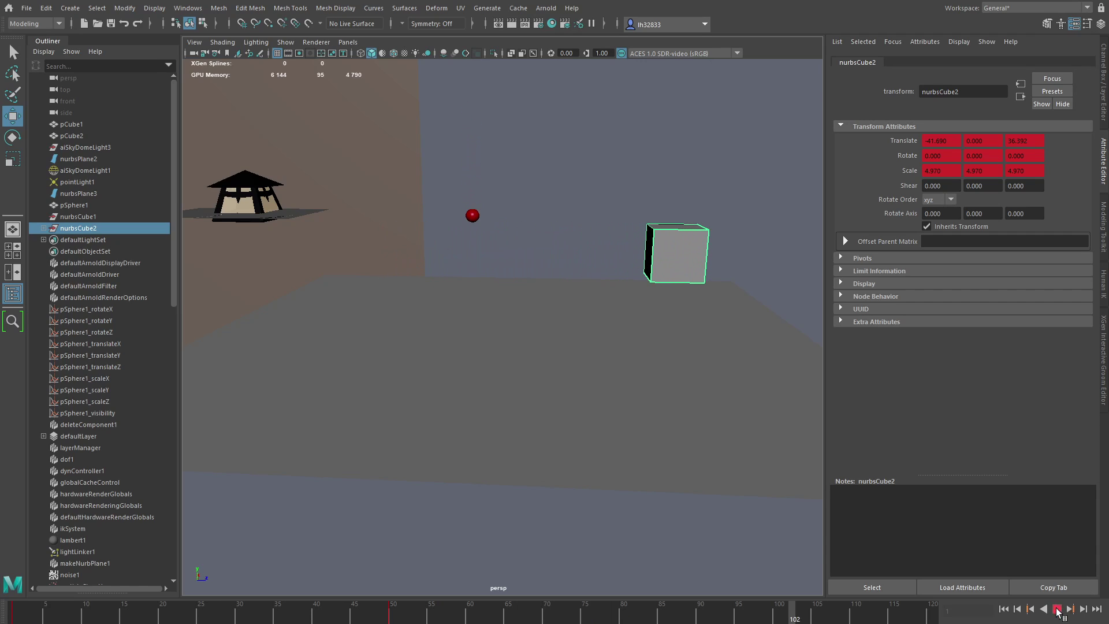
click(1058, 609)
drag(405, 621, 12, 617)
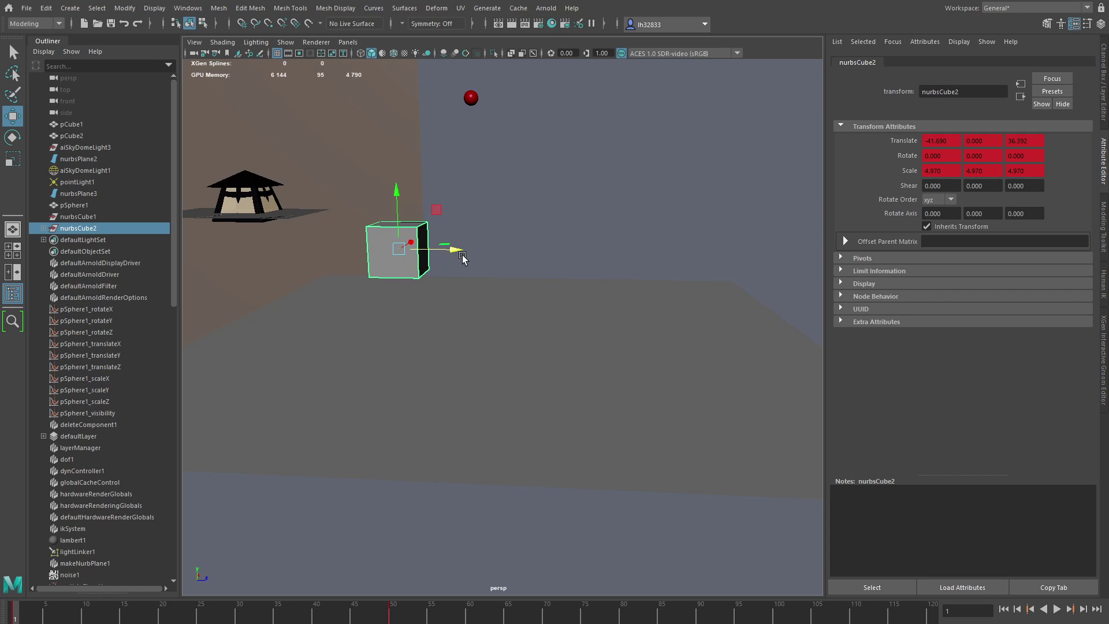
Step: At frame 30, scale the cube uniformly to about 11.74 and set a keyframe on its transforms
click(239, 619)
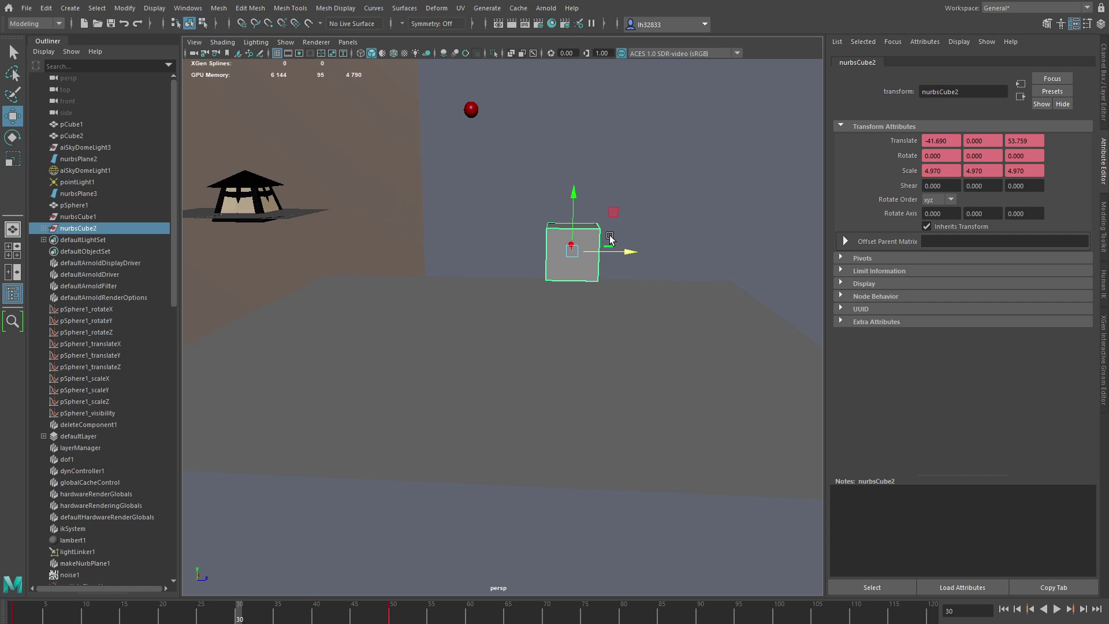
key(e)
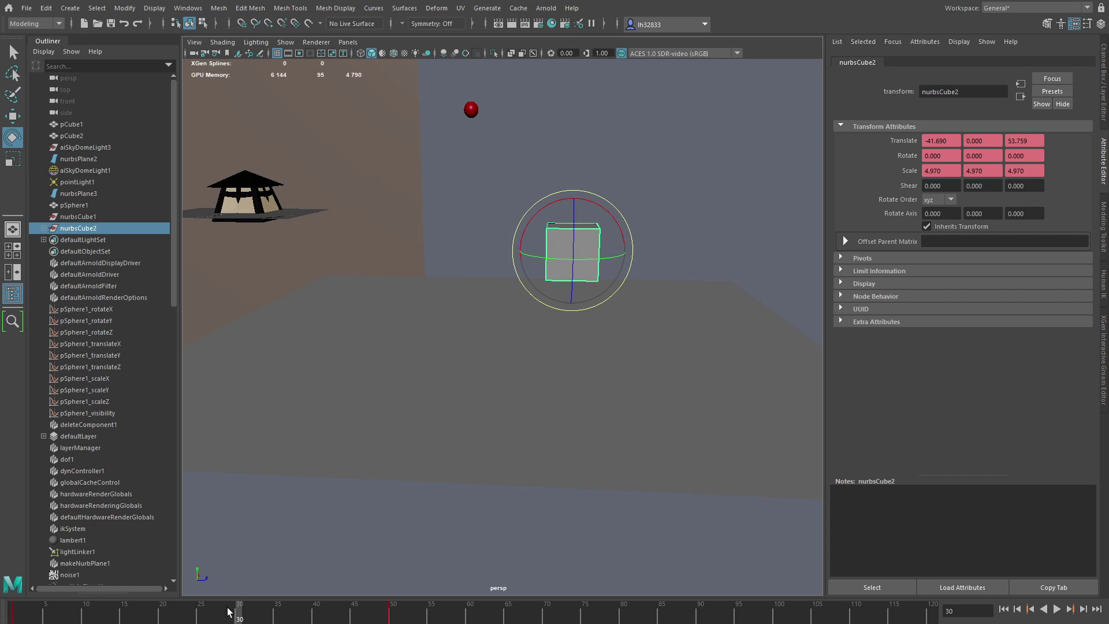
key(r)
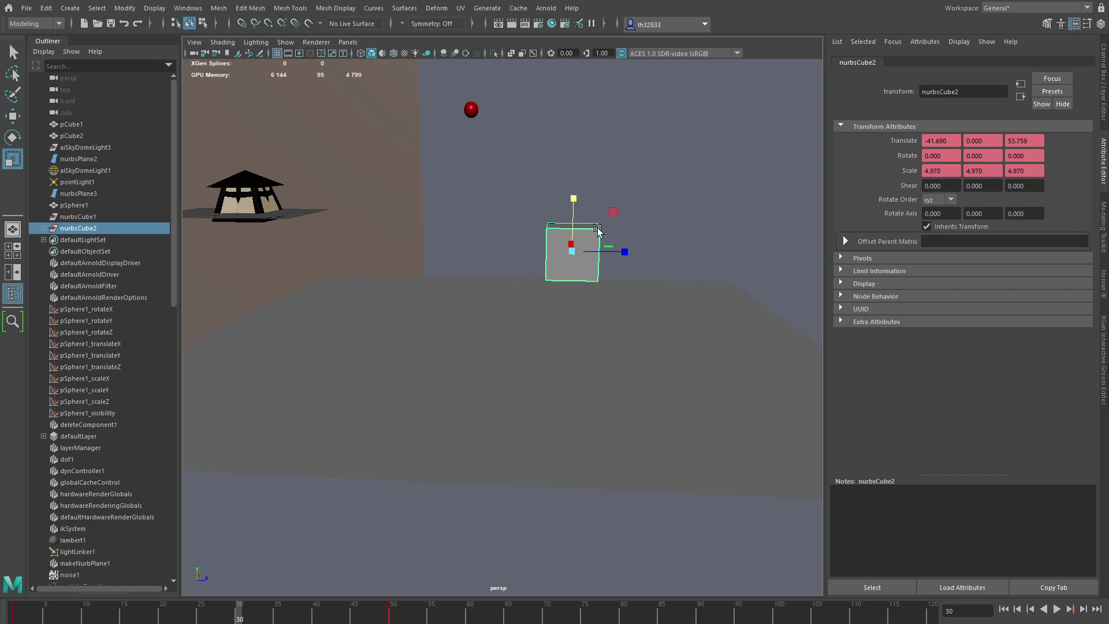
drag(577, 251, 634, 213)
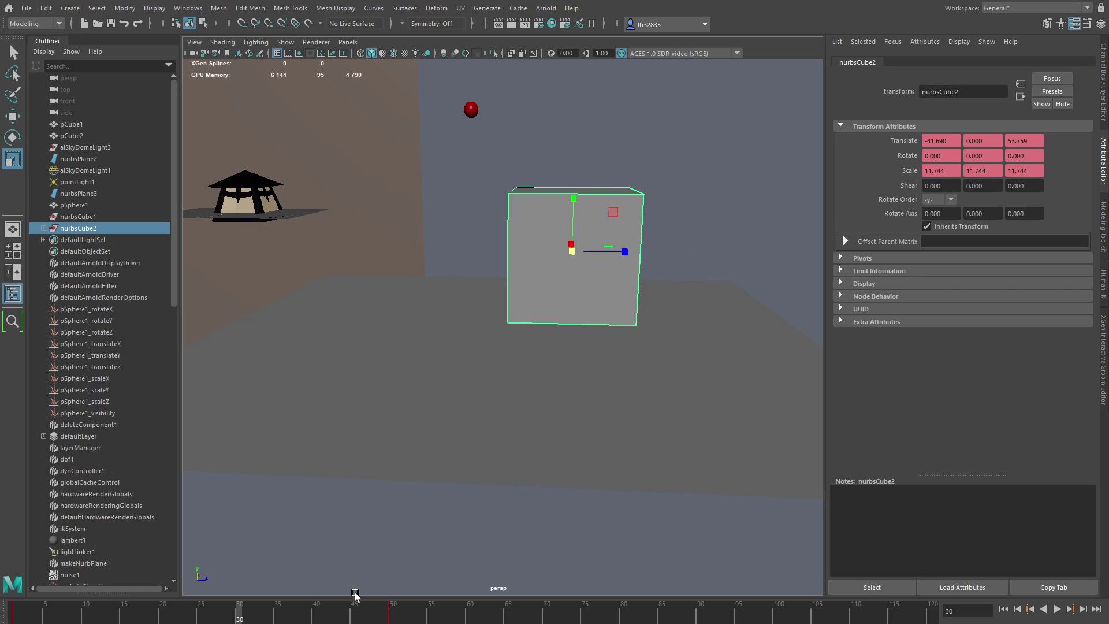
key(s)
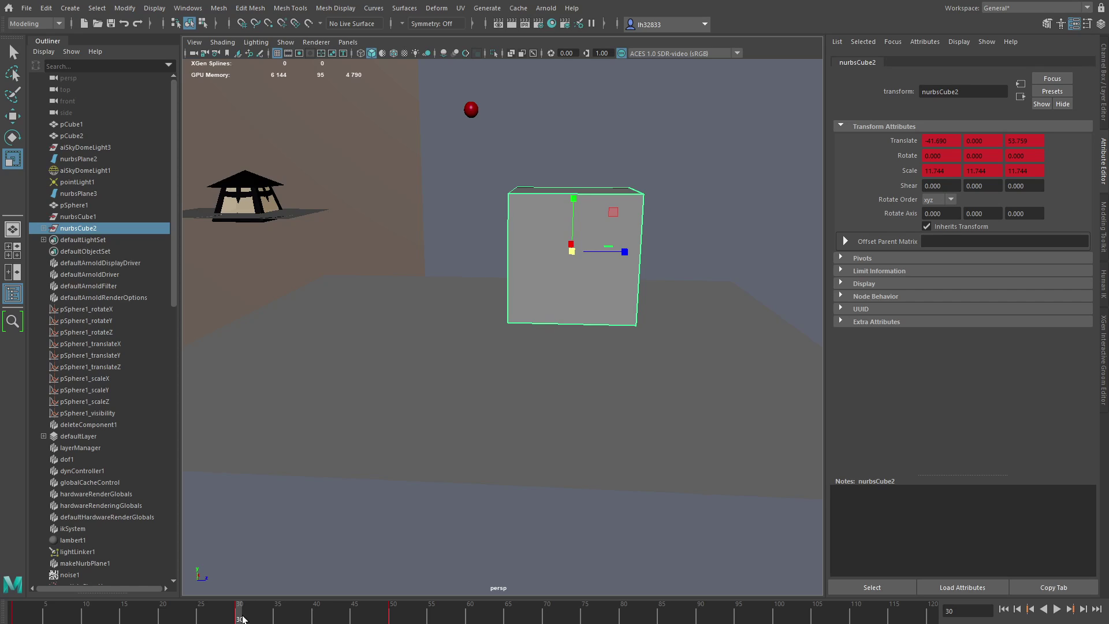
Step: At frame 75, move the cube to about -40.09, 10.02, 50.41, rotate it about -19.74, -37.65, 35.2 degrees, and set a keyframe
drag(242, 618, 393, 618)
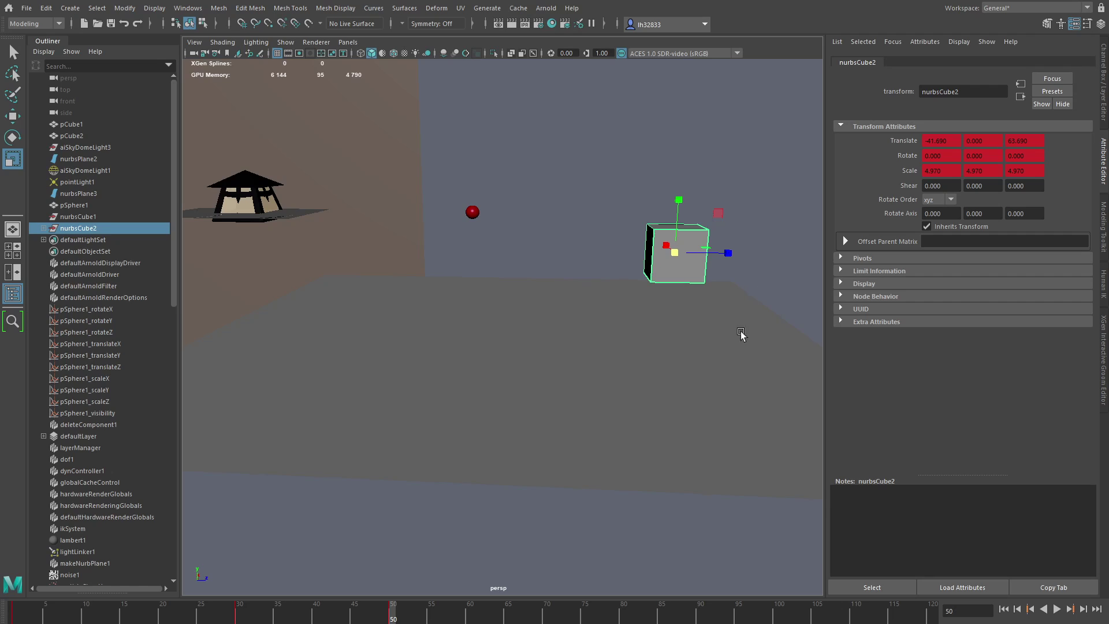
drag(403, 615, 585, 619)
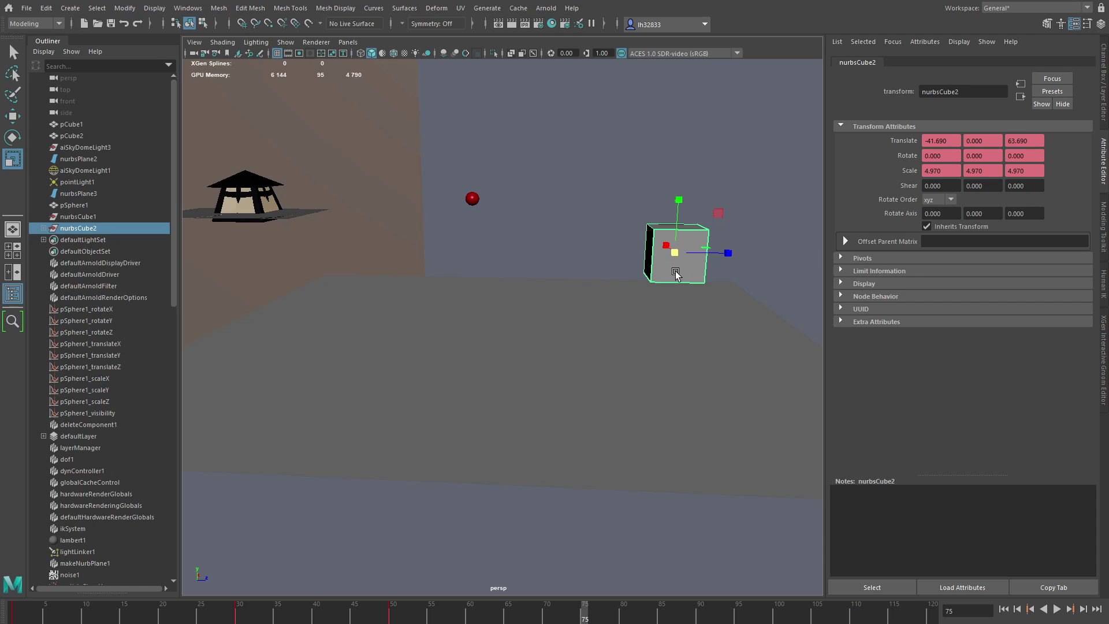
key(e)
key(r)
key(w)
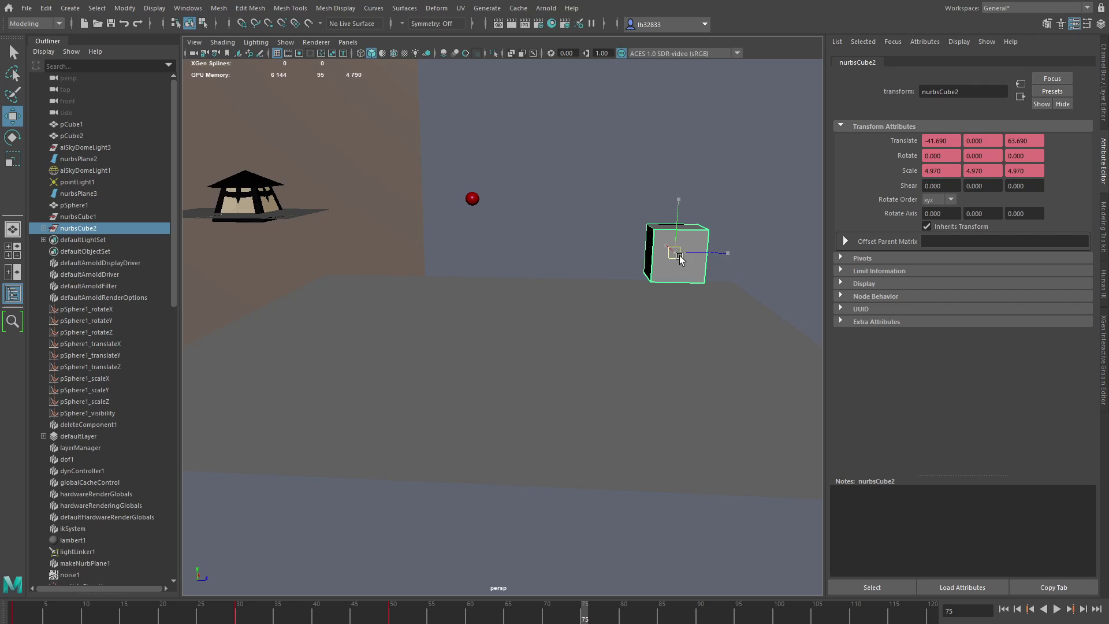
drag(677, 254, 532, 157)
key(r)
key(e)
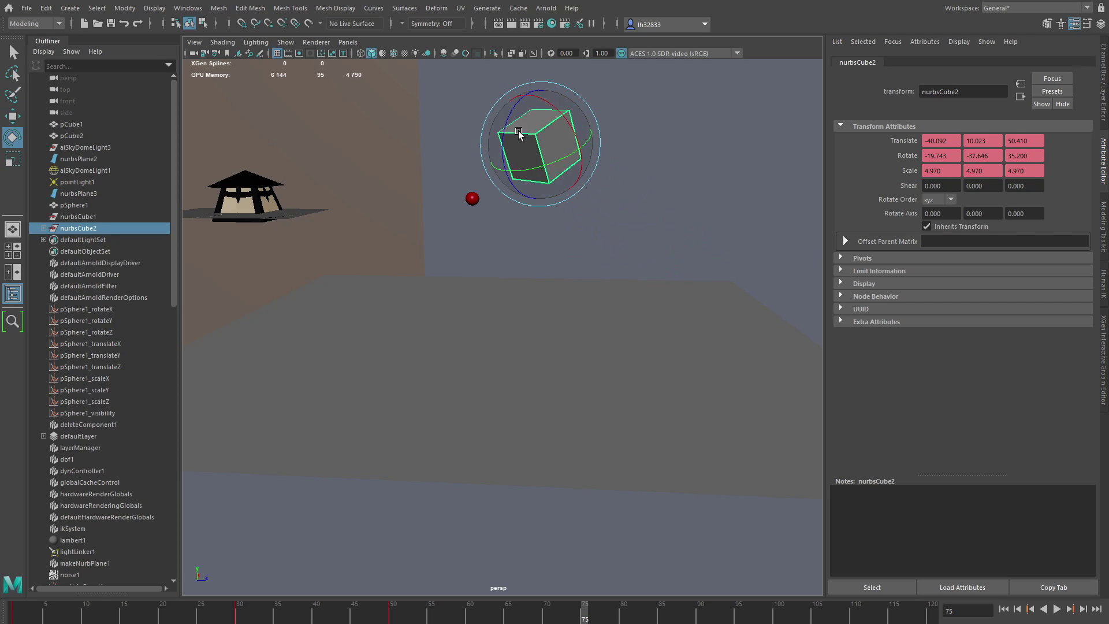
key(s)
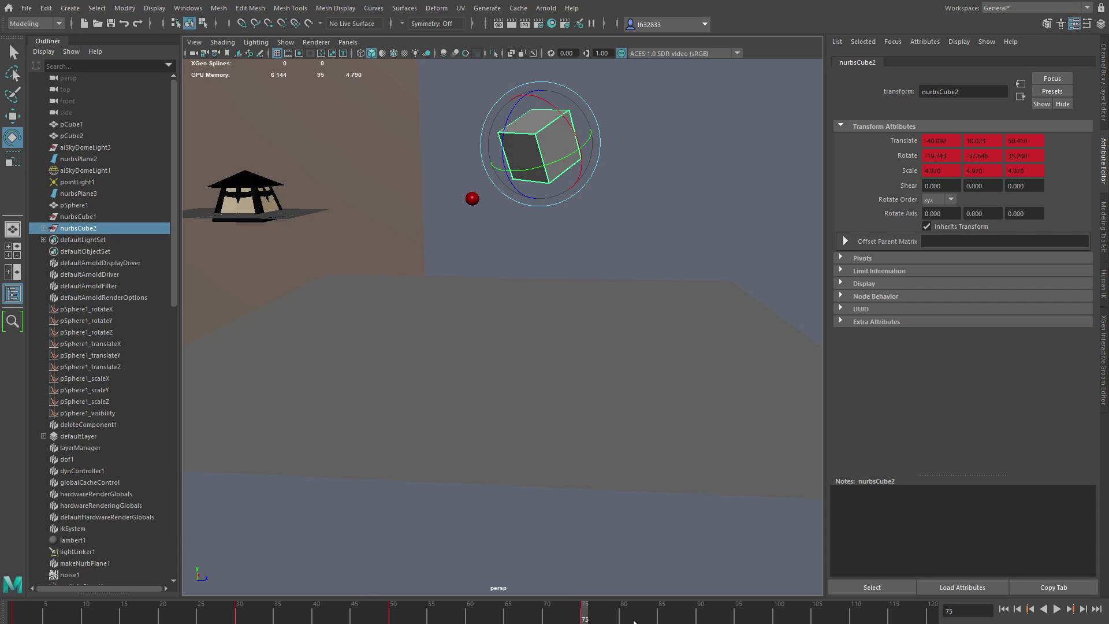
Step: Play the cube's complete keyframed animation from frame 1 and stop near the end of the timeline
drag(589, 616, 9, 610)
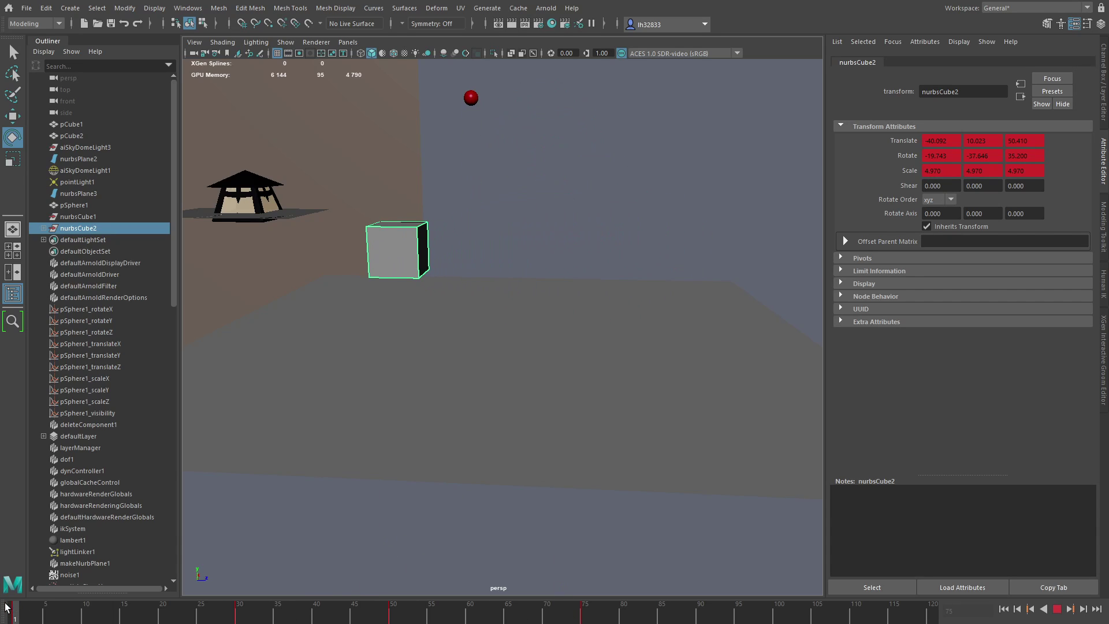
click(1061, 616)
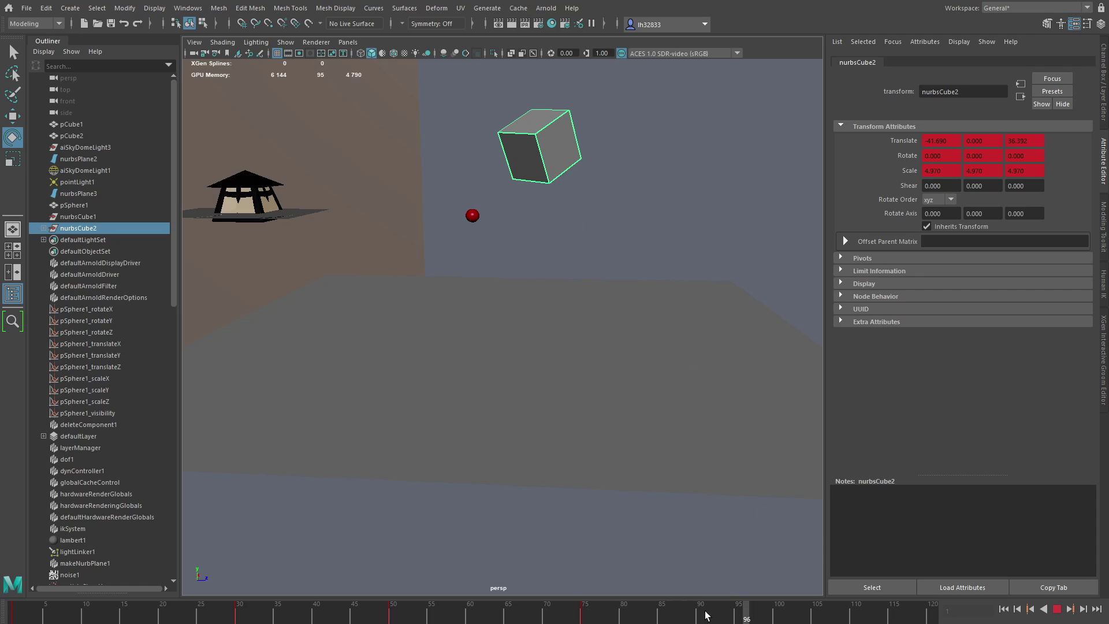
click(1057, 609)
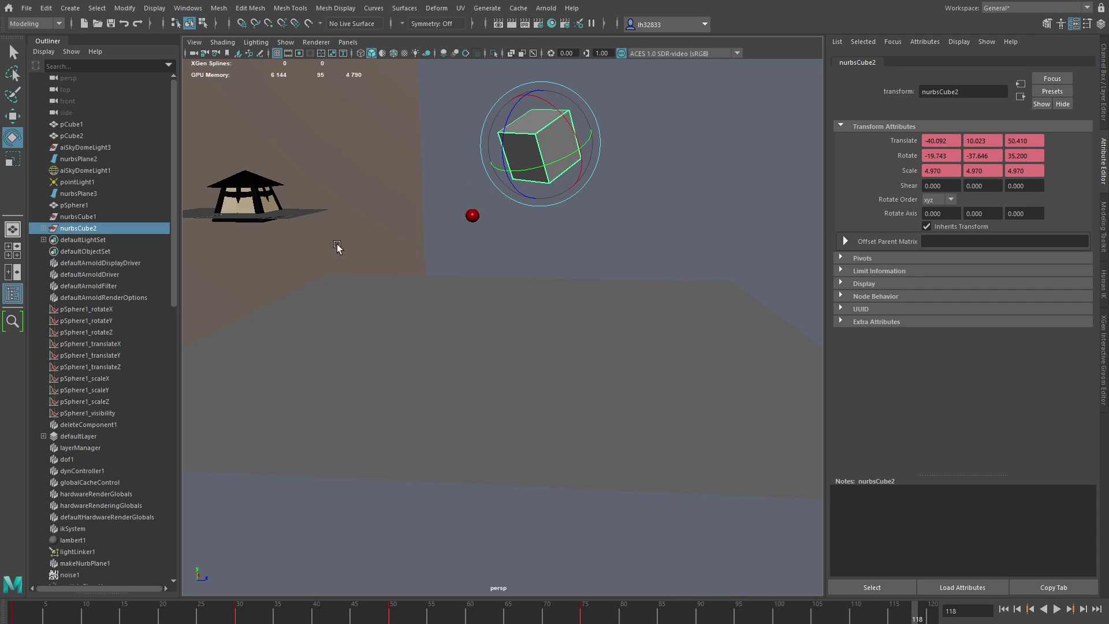